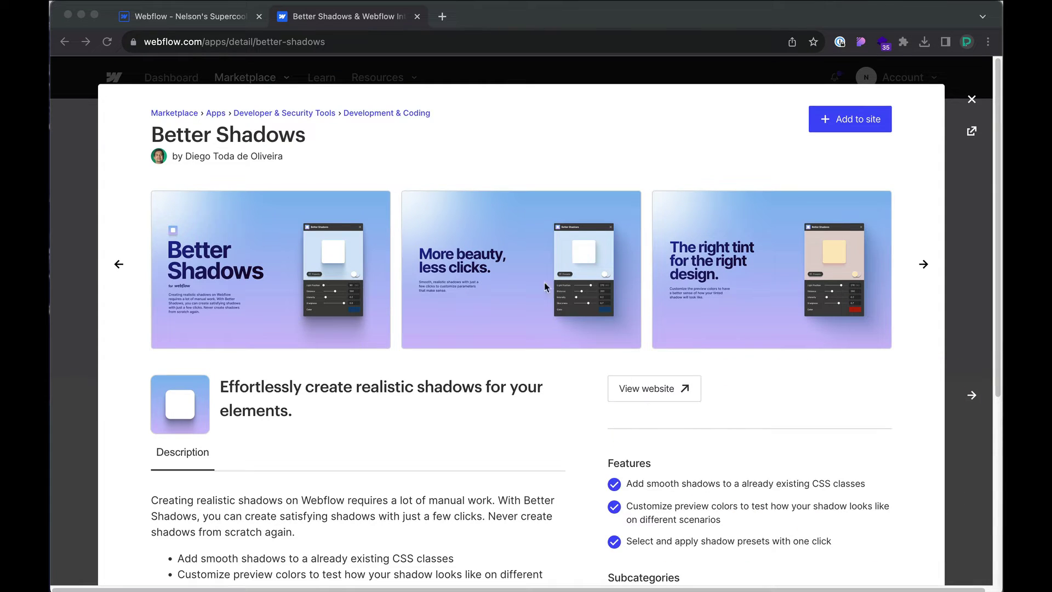
- Select the Button and rotate its Better Shadows light position to 55°
{"action": "left_click", "coordinate": [221, 21]}
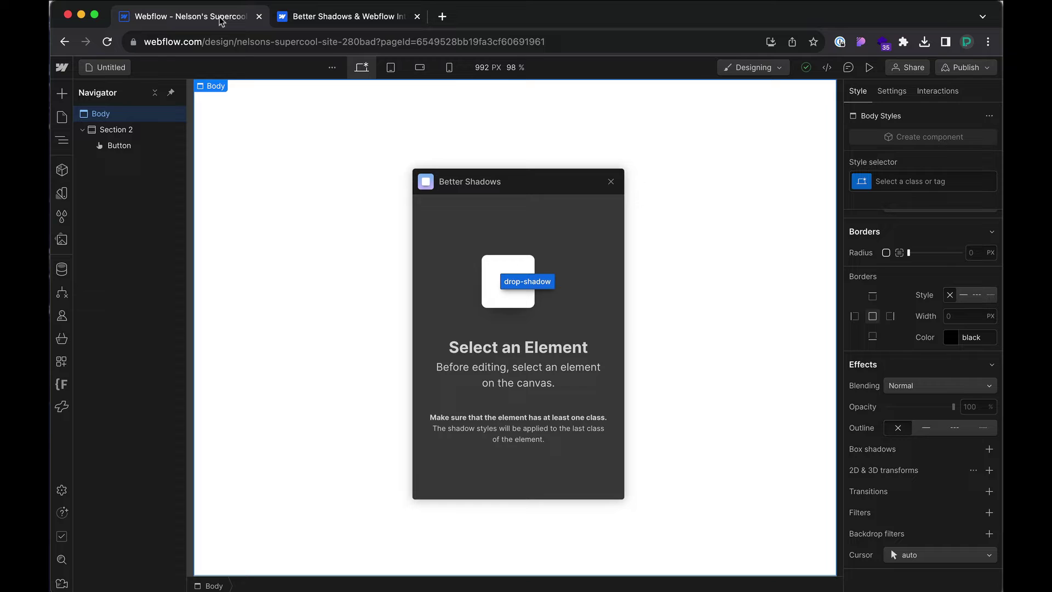
{"action": "left_click_drag", "start_coordinate": [493, 182], "coordinate": [696, 108]}
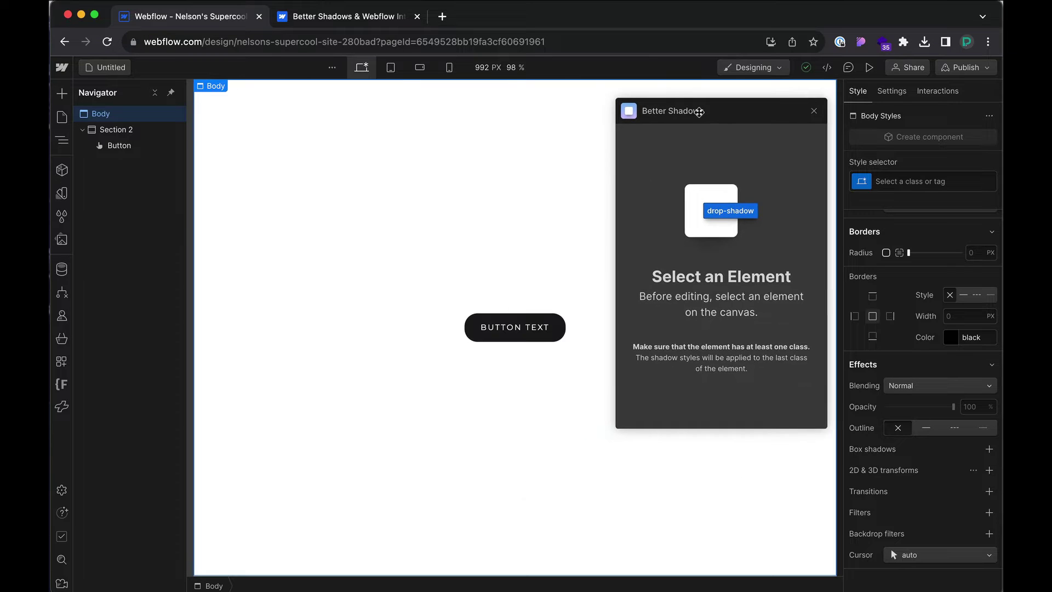
{"action": "left_click", "coordinate": [506, 327]}
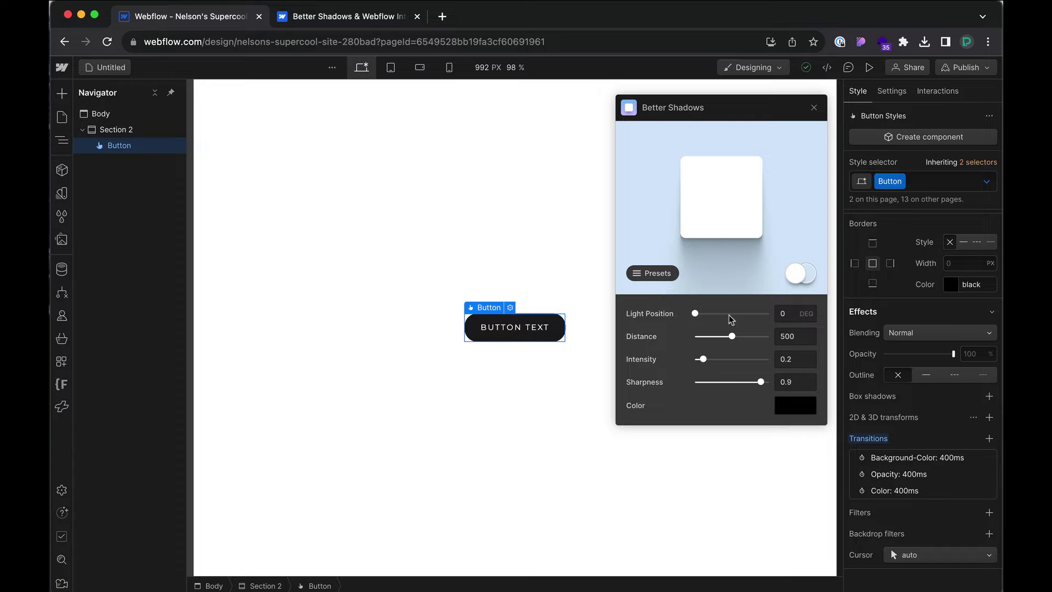
{"action": "left_click_drag", "start_coordinate": [692, 312], "coordinate": [767, 382]}
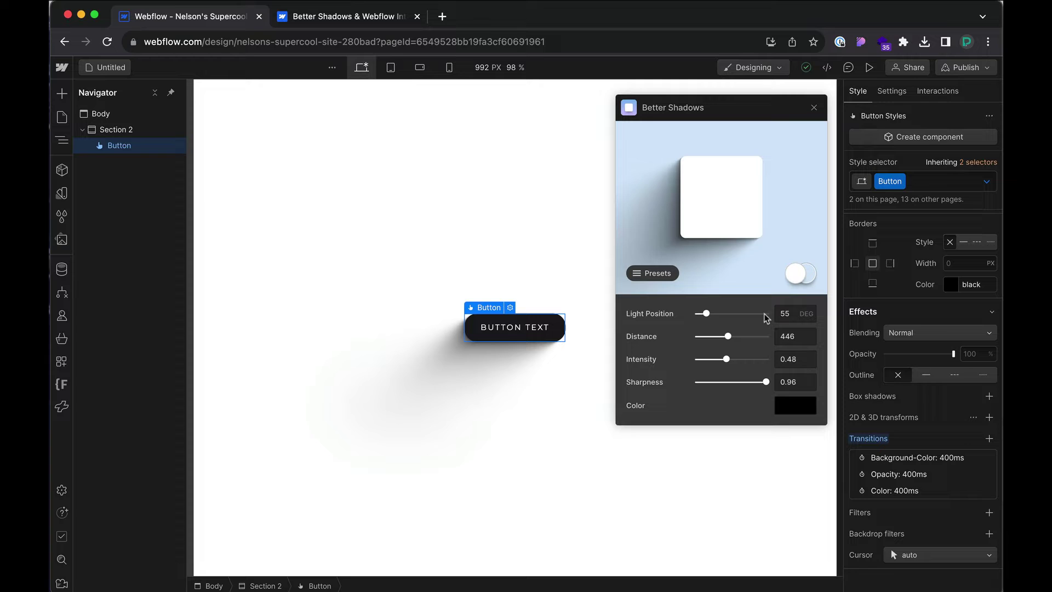
- Soften the shadow to sharpness 0.72 and reveal the Button's stacked Box shadows list (0px–224px)
{"action": "left_click_drag", "start_coordinate": [766, 378], "coordinate": [746, 382]}
{"action": "left_click", "coordinate": [322, 238]}
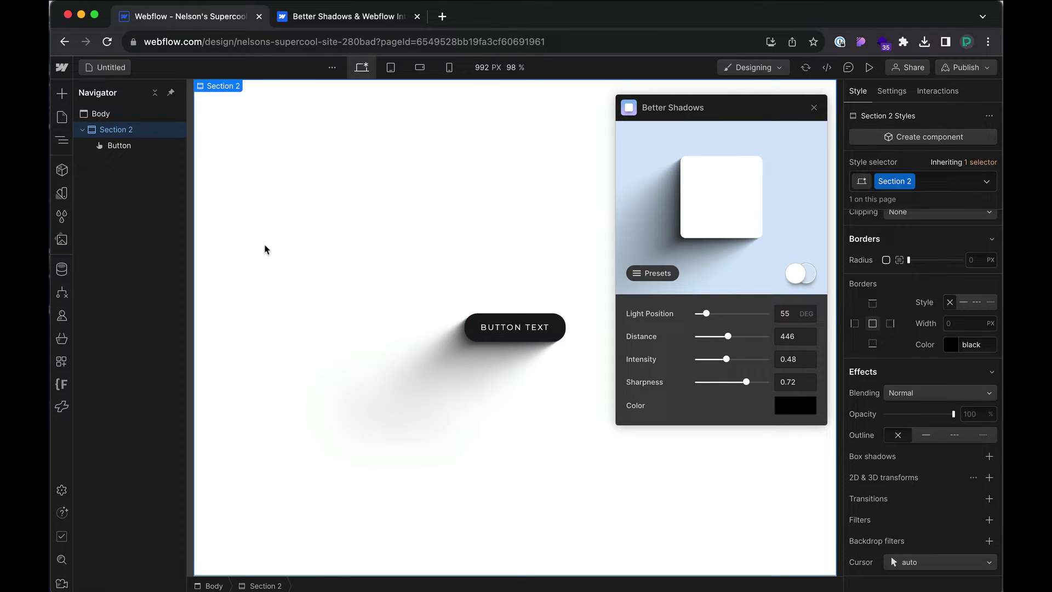
{"action": "left_click", "coordinate": [486, 327]}
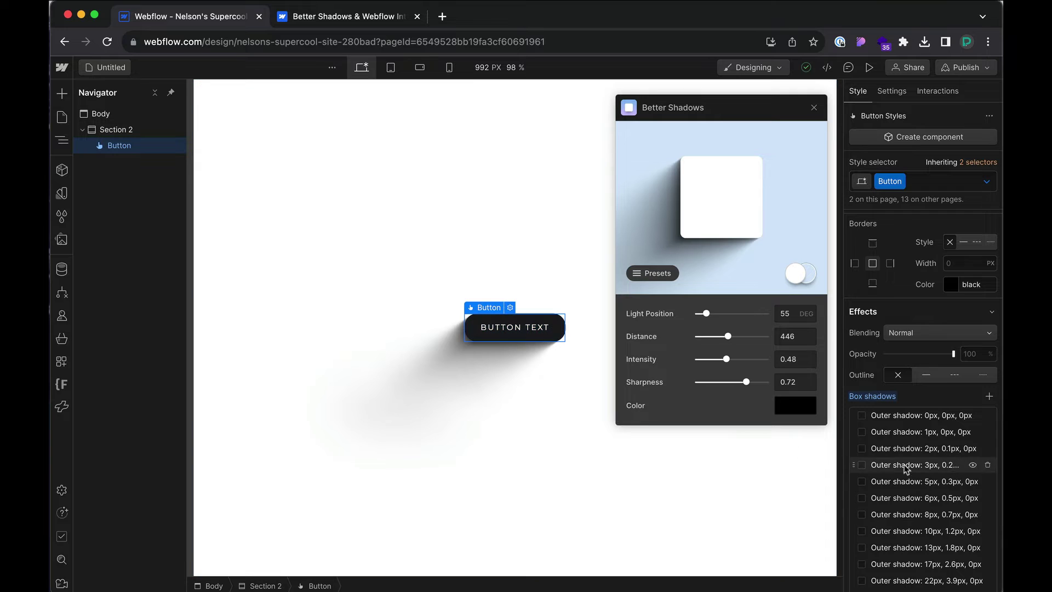
{"action": "scroll", "coordinate": [904, 466], "scroll_direction": "down", "scroll_amount": 5}
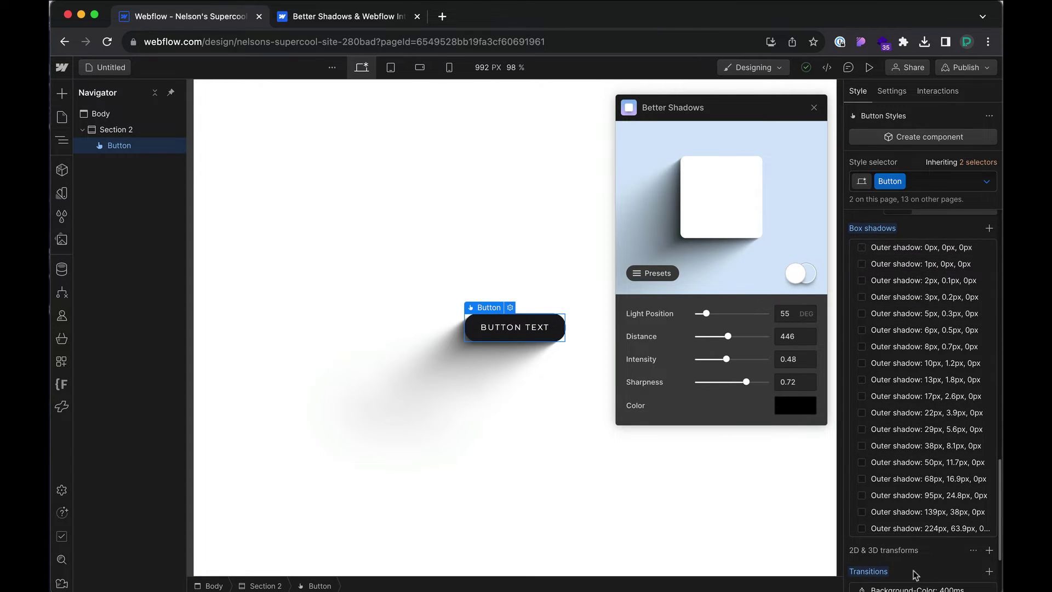
- Apply the Soft Better Shadows preset (0° light, 80 distance, 0.1 intensity and sharpness) to the Button
{"action": "left_click", "coordinate": [653, 273]}
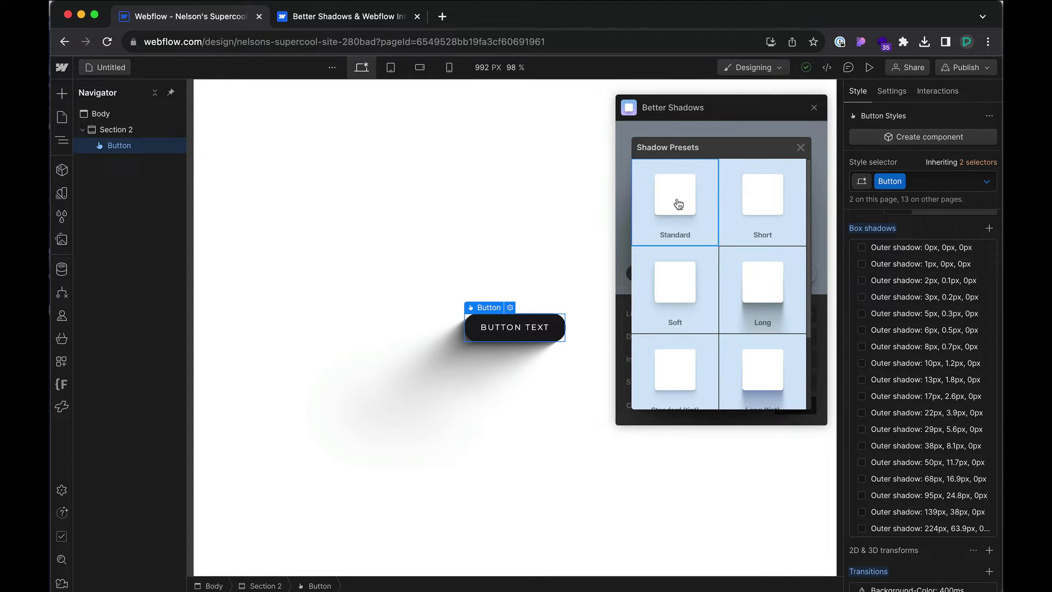
{"action": "scroll", "coordinate": [709, 318], "scroll_direction": "down", "scroll_amount": 2}
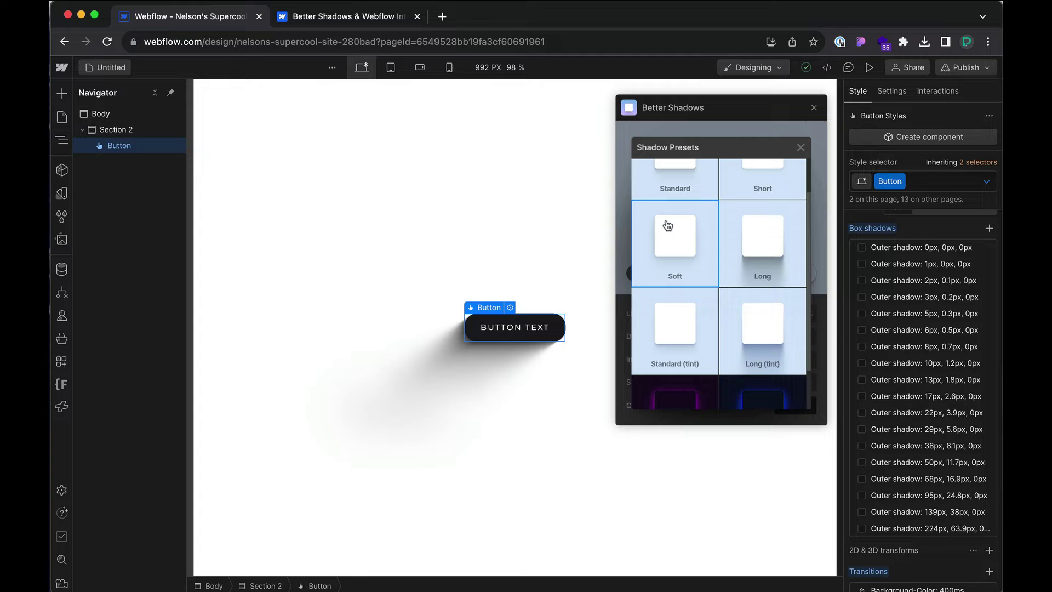
{"action": "left_click", "coordinate": [667, 225]}
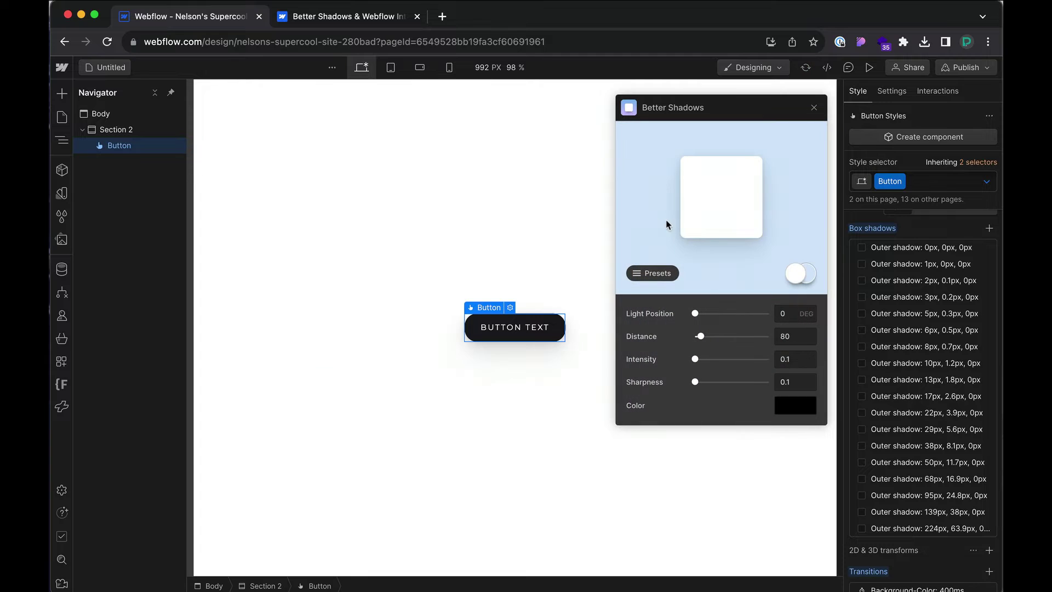
{"action": "left_click", "coordinate": [317, 203]}
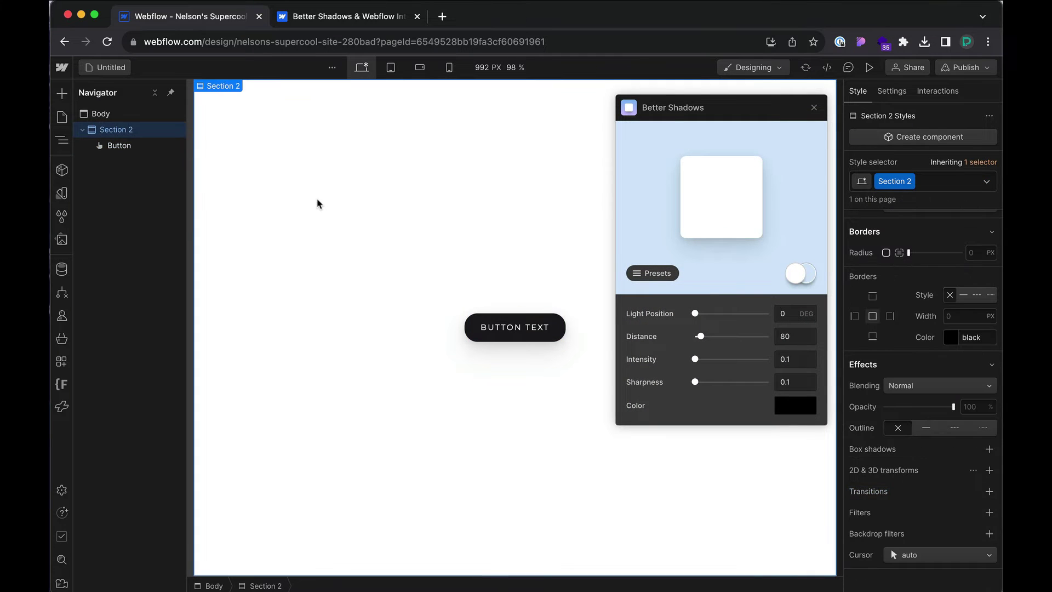
{"action": "left_click", "coordinate": [507, 336]}
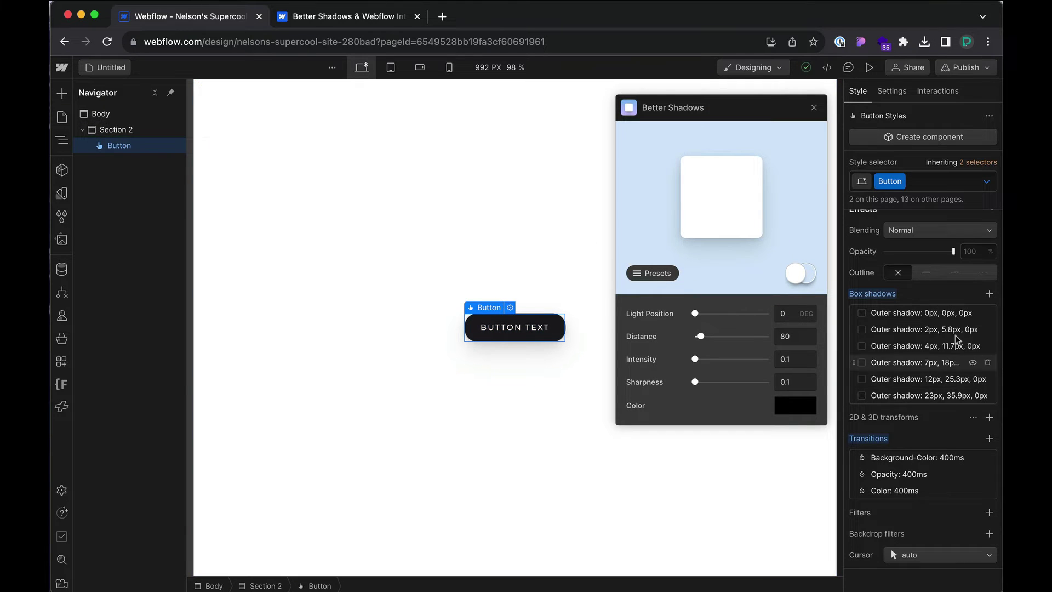
- Delete the Button's existing Soft shadow layers and switch to its Hover state
{"action": "left_click", "coordinate": [988, 317]}
{"action": "left_click", "coordinate": [985, 324]}
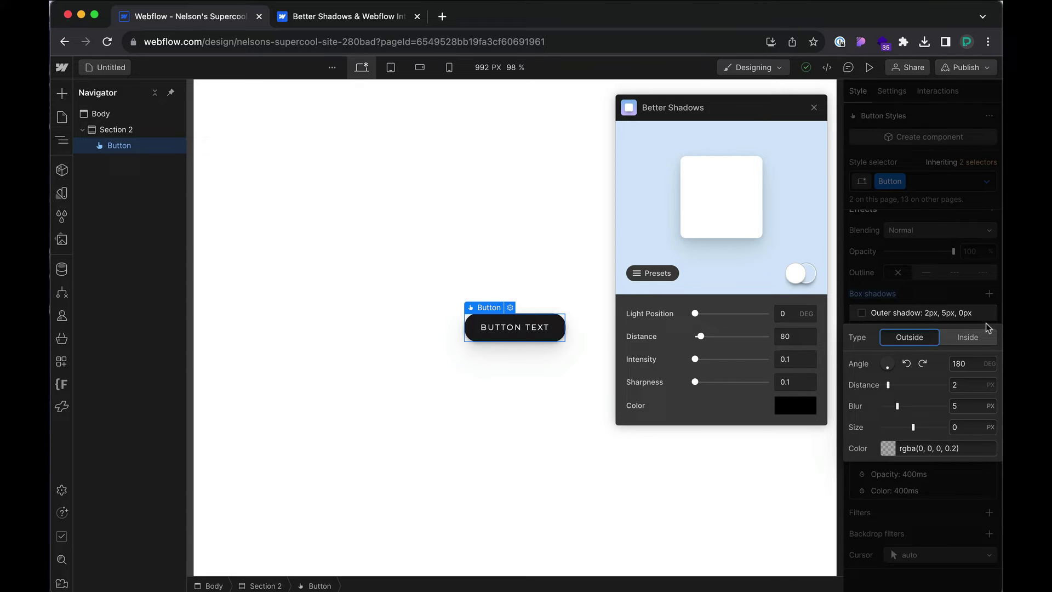
{"action": "key", "text": "Delete"}
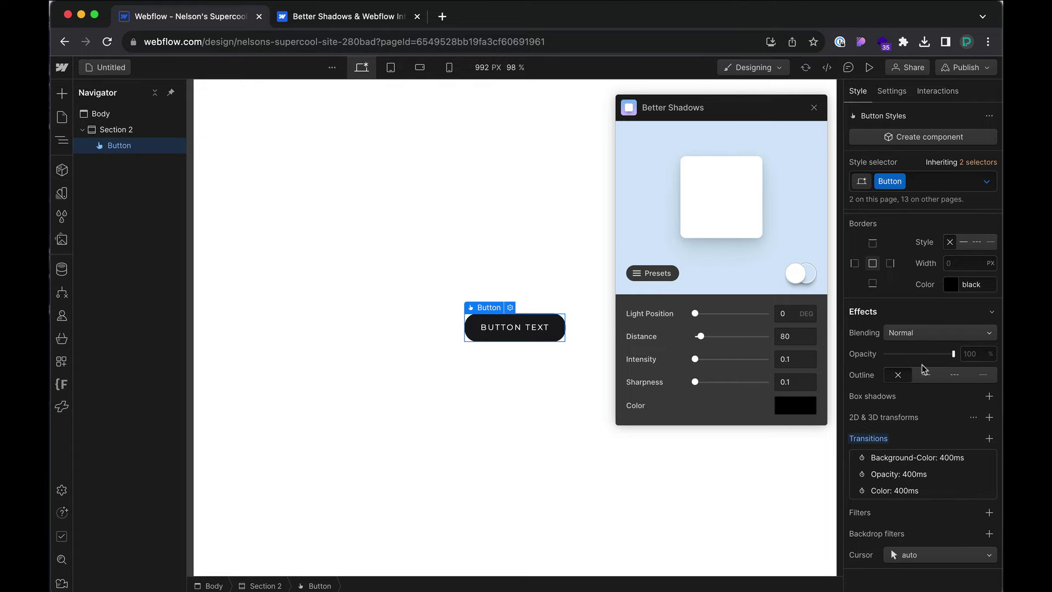
{"action": "left_click", "coordinate": [986, 181]}
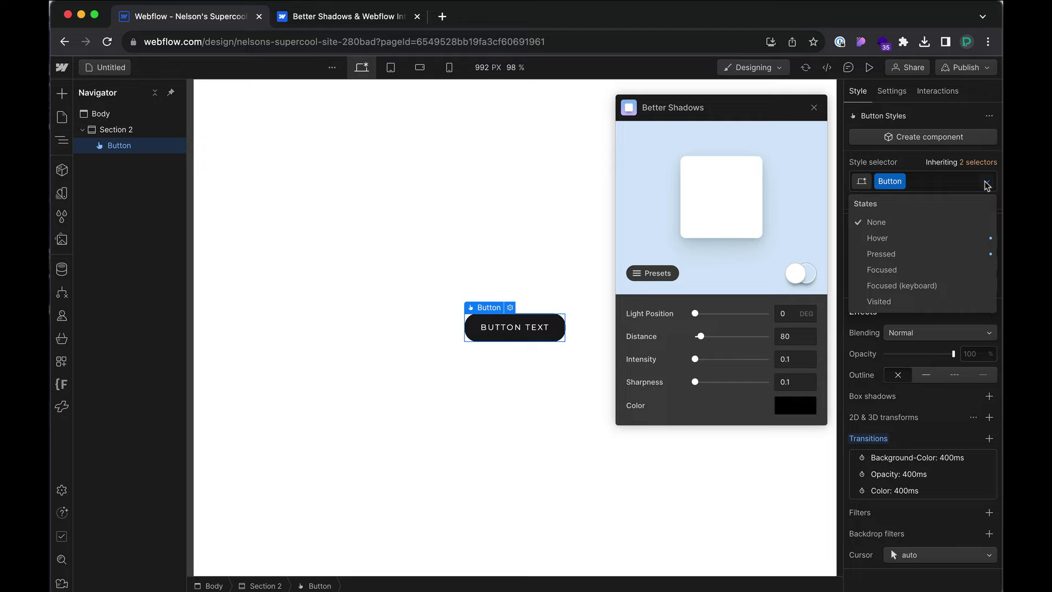
{"action": "left_click", "coordinate": [873, 236]}
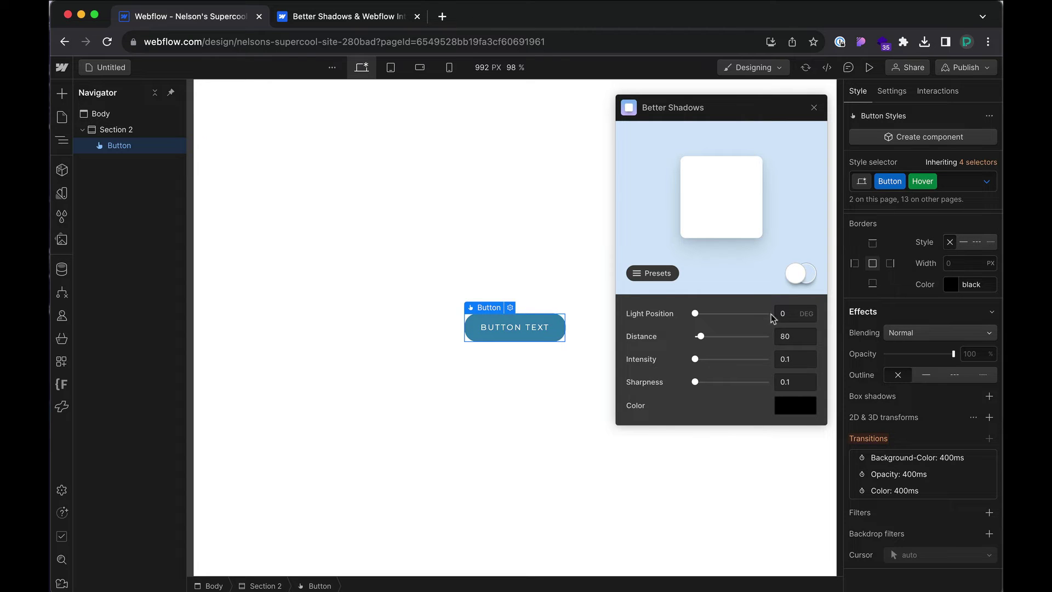
- Apply the Long preset (500 distance, 0.2 intensity, 0.5 sharpness), then reselect the Button in Hover state
{"action": "left_click", "coordinate": [657, 274]}
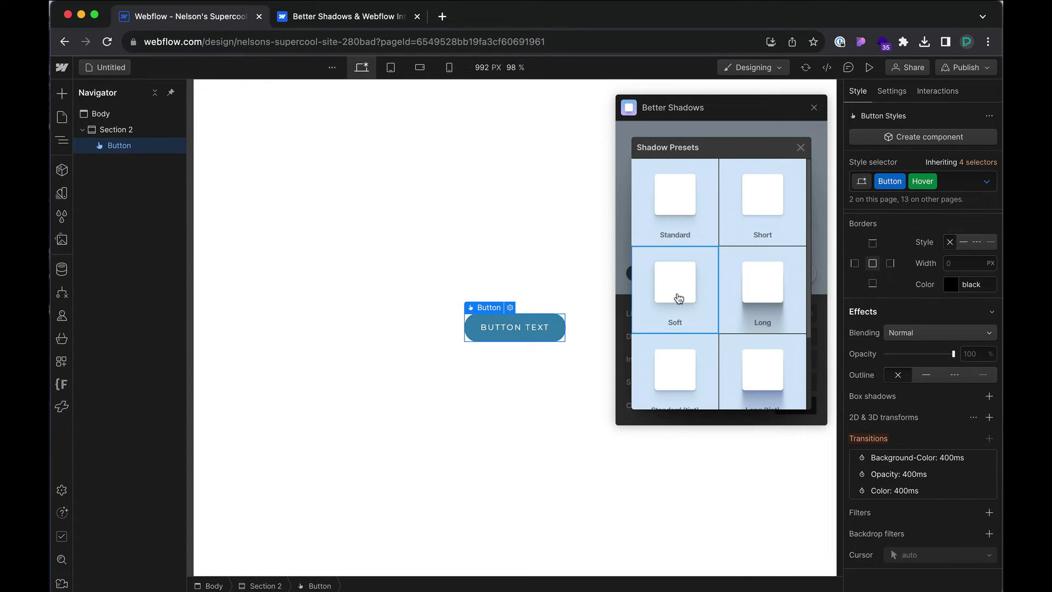
{"action": "scroll", "coordinate": [749, 293], "scroll_direction": "down", "scroll_amount": 1}
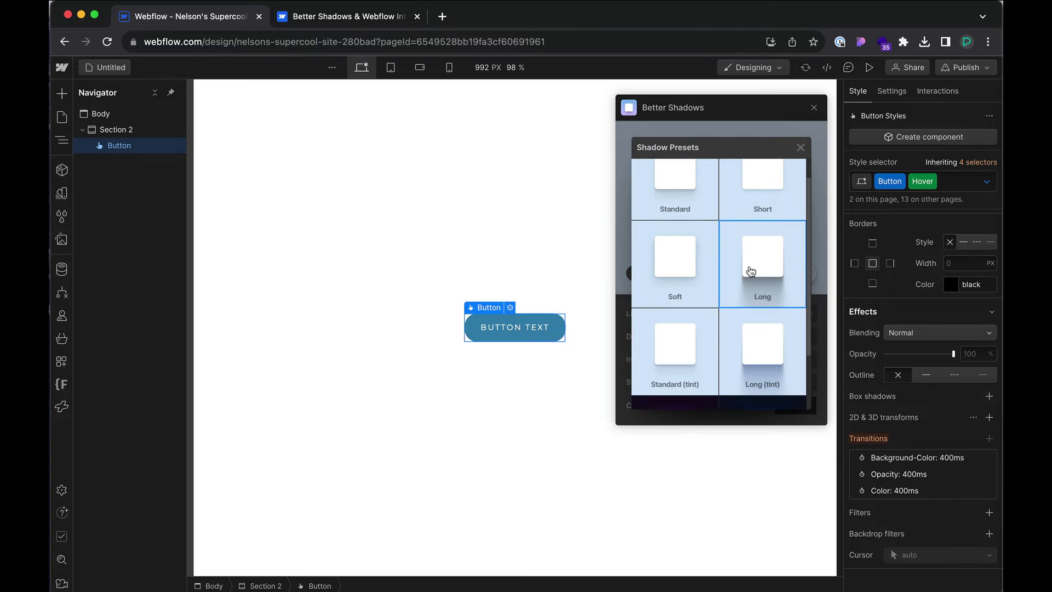
{"action": "left_click", "coordinate": [750, 271]}
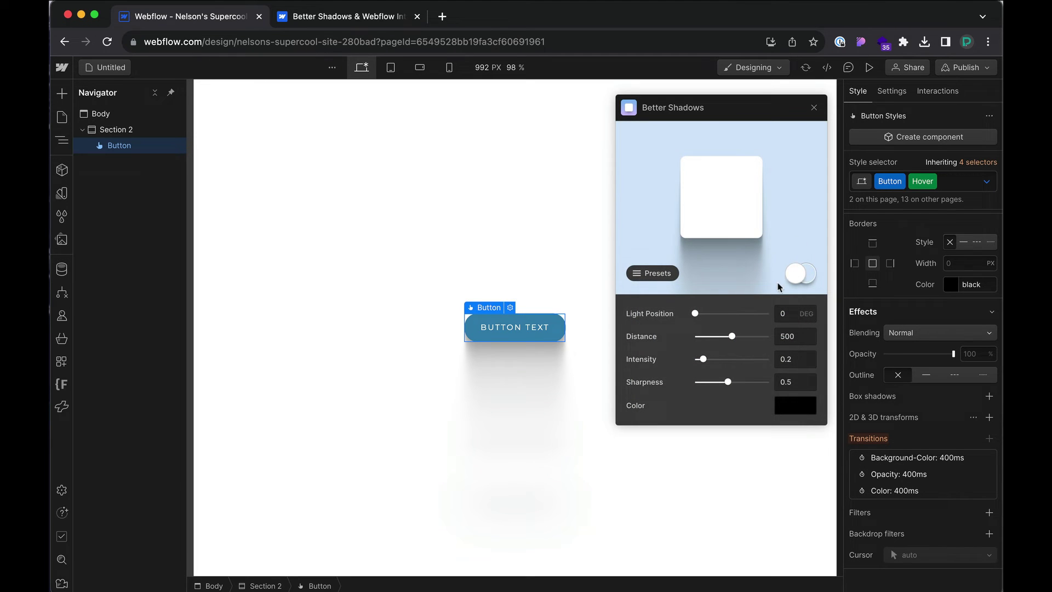
{"action": "left_click", "coordinate": [280, 252]}
{"action": "left_click", "coordinate": [514, 327]}
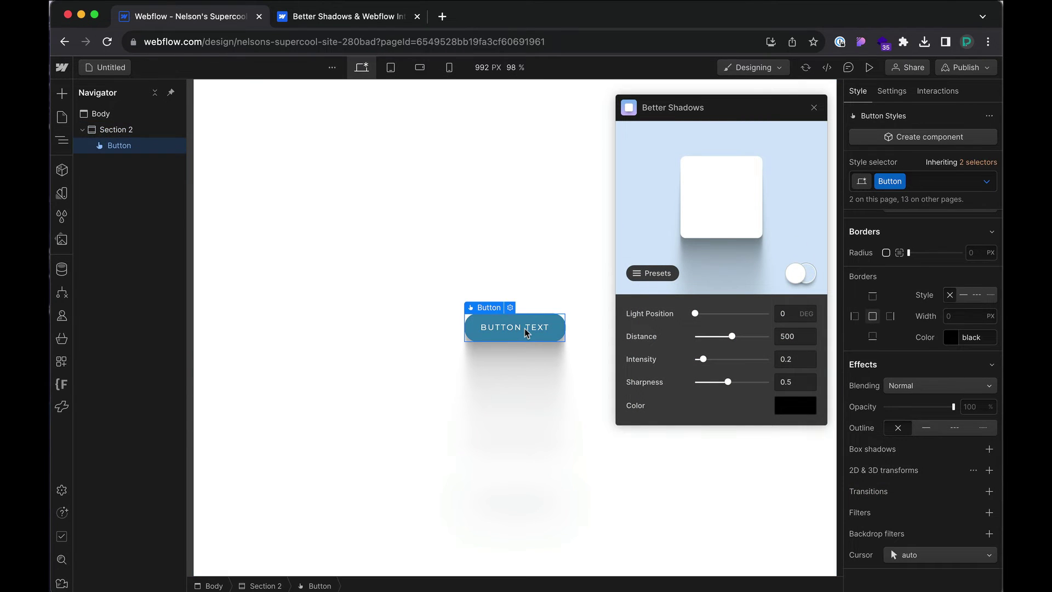
{"action": "scroll", "coordinate": [920, 384], "scroll_direction": "down", "scroll_amount": 5}
{"action": "scroll", "coordinate": [899, 439], "scroll_direction": "down", "scroll_amount": 1}
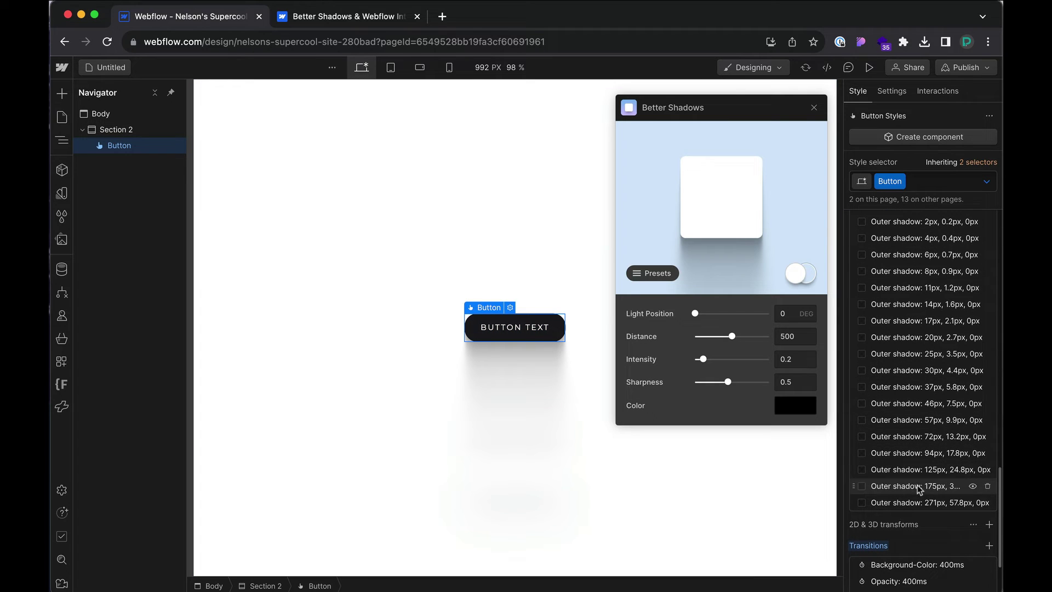
{"action": "scroll", "coordinate": [911, 307], "scroll_direction": "up", "scroll_amount": 2}
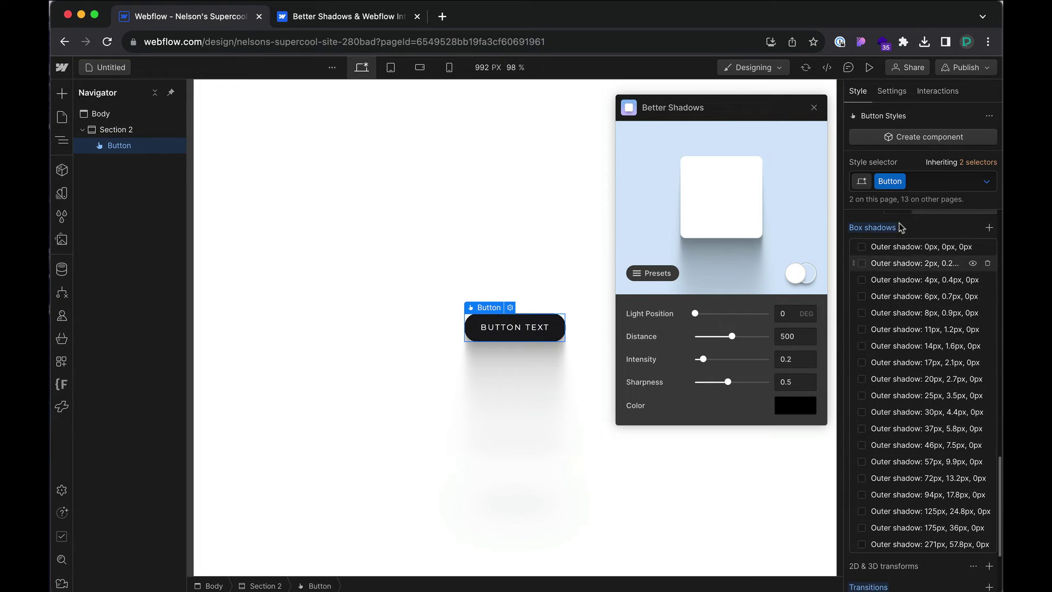
{"action": "left_click", "coordinate": [985, 187]}
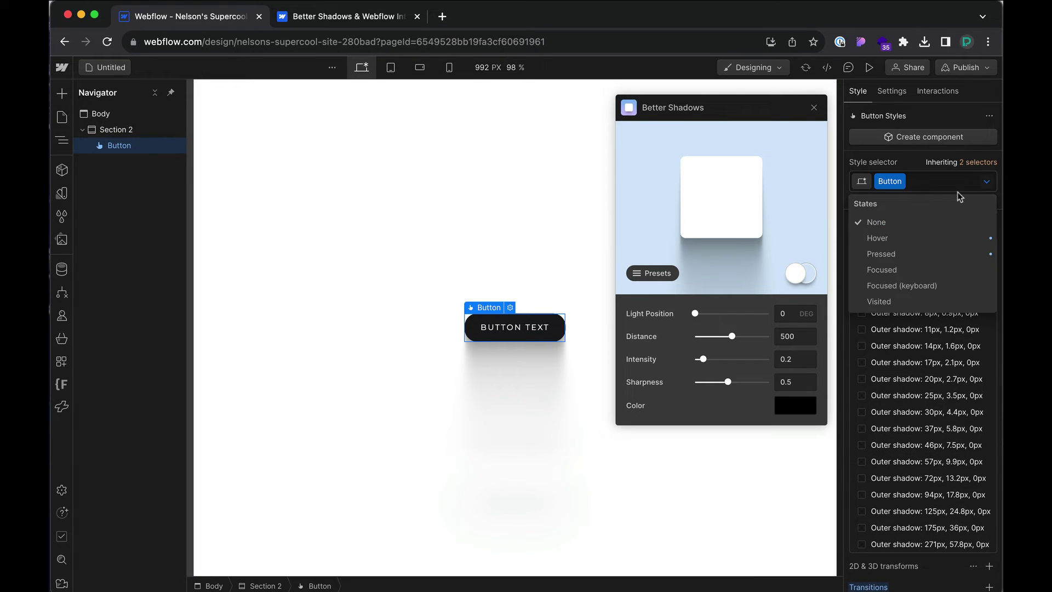
{"action": "left_click", "coordinate": [882, 241]}
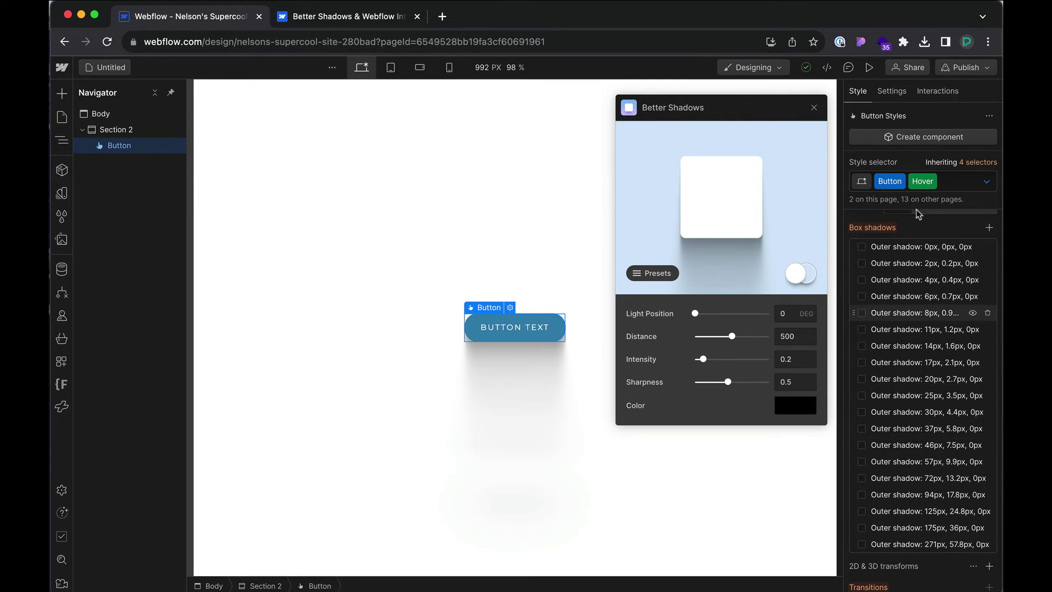
- Return to the None state and hide all 19 shadow layers, 0px through 271px
{"action": "left_click", "coordinate": [985, 182]}
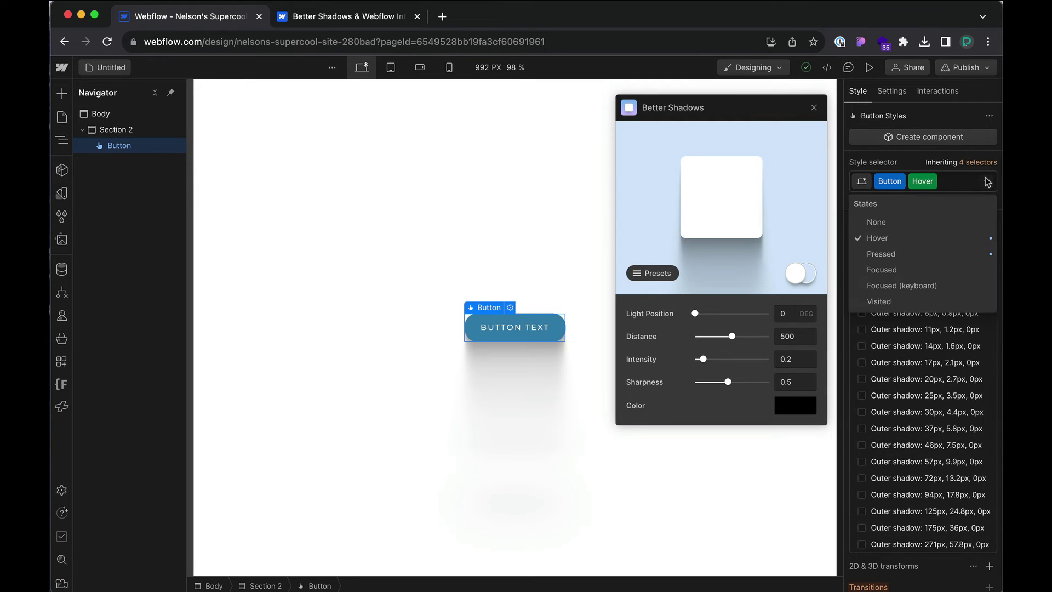
{"action": "left_click", "coordinate": [915, 224]}
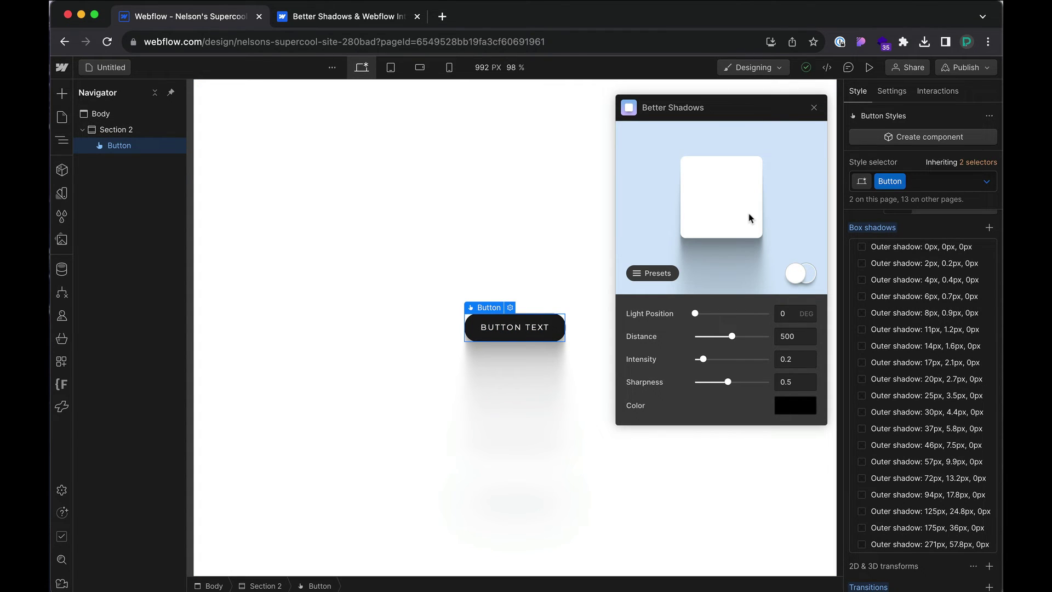
{"action": "left_click", "coordinate": [974, 246]}
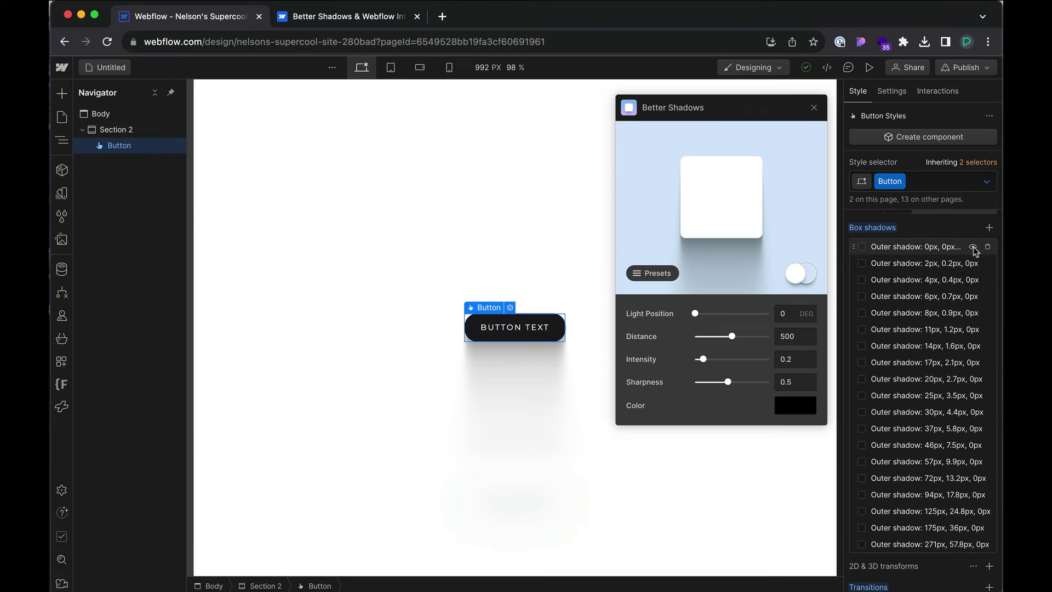
{"action": "left_click", "coordinate": [975, 263]}
{"action": "left_click", "coordinate": [975, 279]}
{"action": "left_click", "coordinate": [975, 296]}
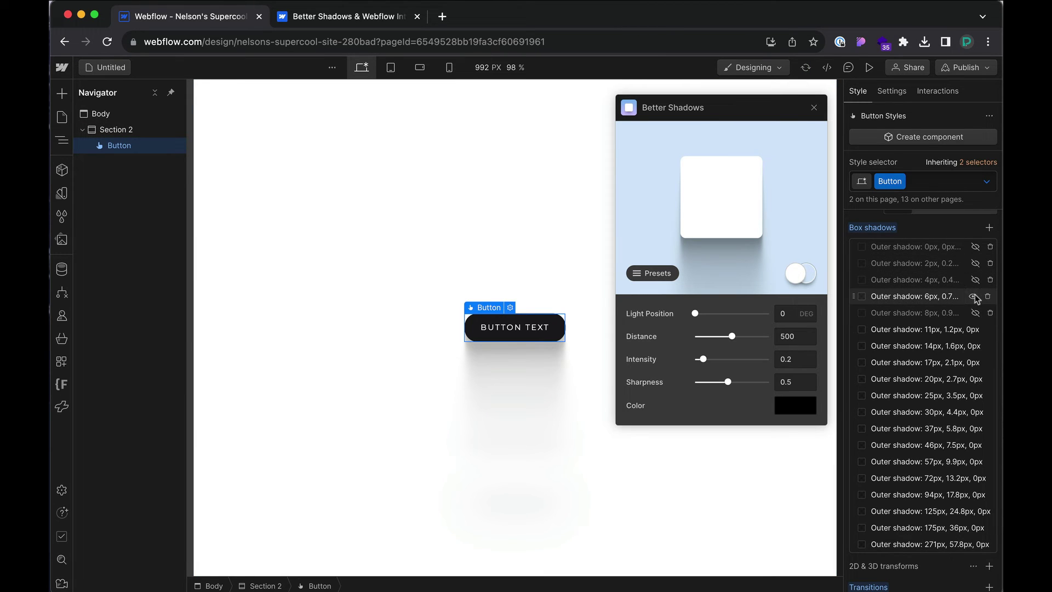
{"action": "left_click", "coordinate": [975, 312]}
{"action": "left_click", "coordinate": [975, 329]}
{"action": "left_click", "coordinate": [975, 345]}
{"action": "left_click", "coordinate": [975, 361]}
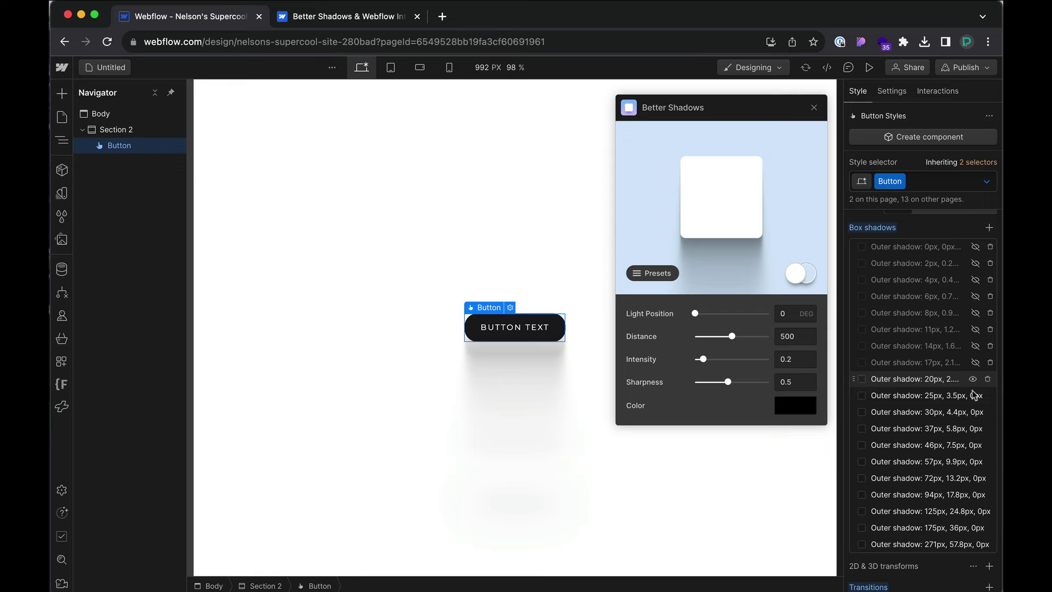
{"action": "left_click", "coordinate": [974, 378]}
{"action": "left_click", "coordinate": [975, 394]}
{"action": "left_click", "coordinate": [975, 411]}
{"action": "left_click", "coordinate": [975, 428]}
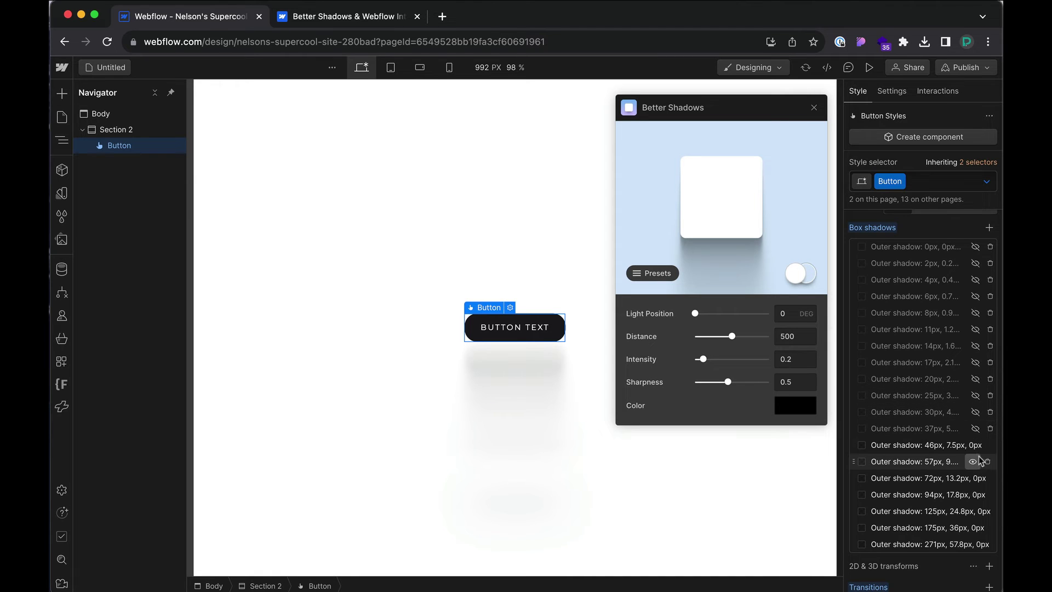
{"action": "left_click", "coordinate": [975, 445]}
{"action": "left_click", "coordinate": [973, 461]}
{"action": "left_click", "coordinate": [975, 477]}
{"action": "left_click", "coordinate": [975, 494]}
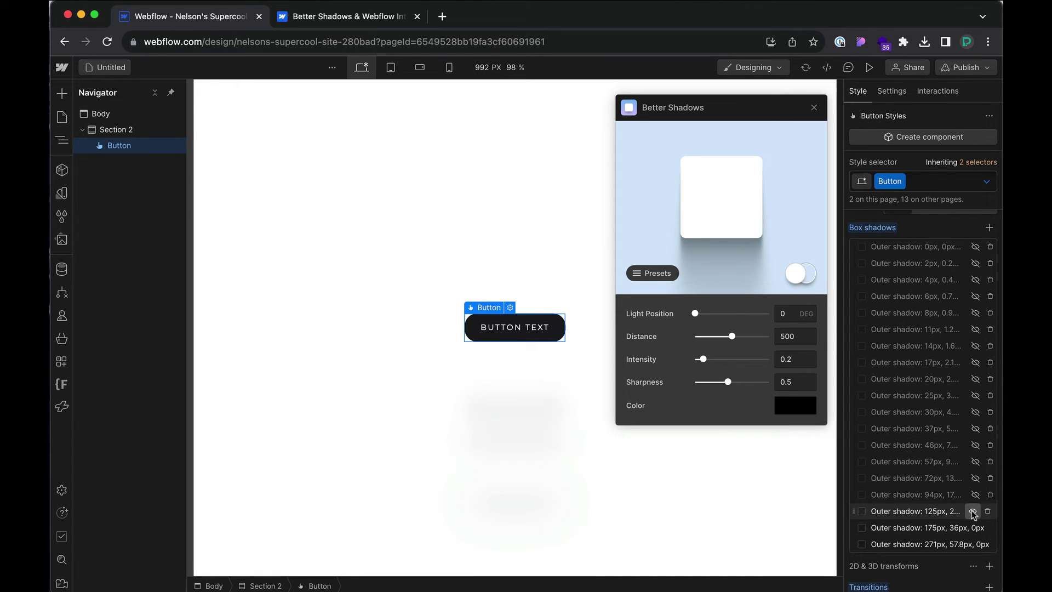
{"action": "left_click", "coordinate": [975, 510]}
{"action": "left_click", "coordinate": [975, 527]}
{"action": "left_click", "coordinate": [973, 543]}
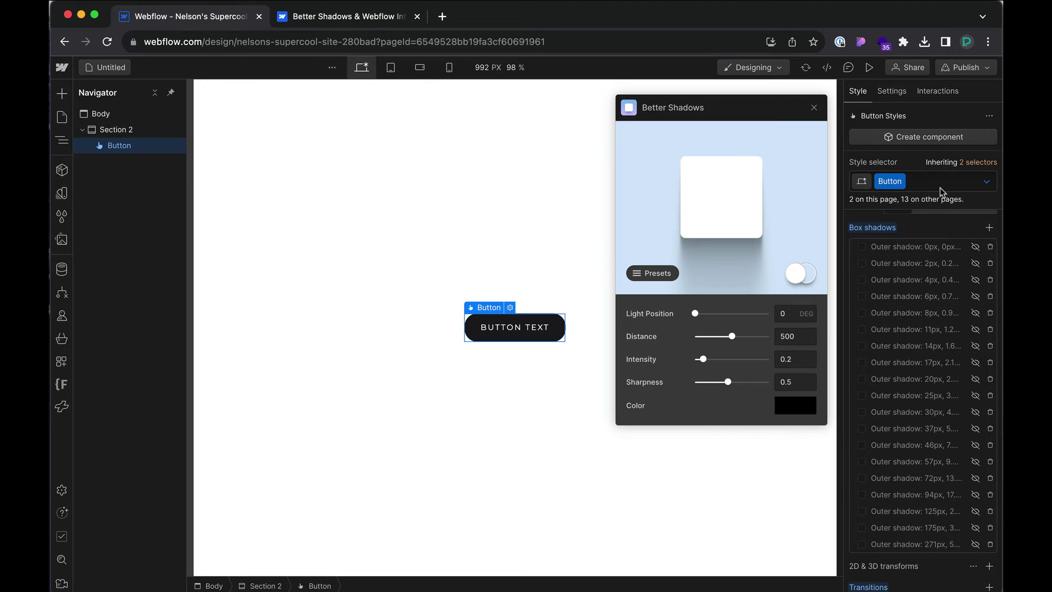
- Switch to Hover and unhide all 19 shadow layers, 0px through 271px
{"action": "left_click", "coordinate": [986, 181]}
{"action": "left_click", "coordinate": [907, 235]}
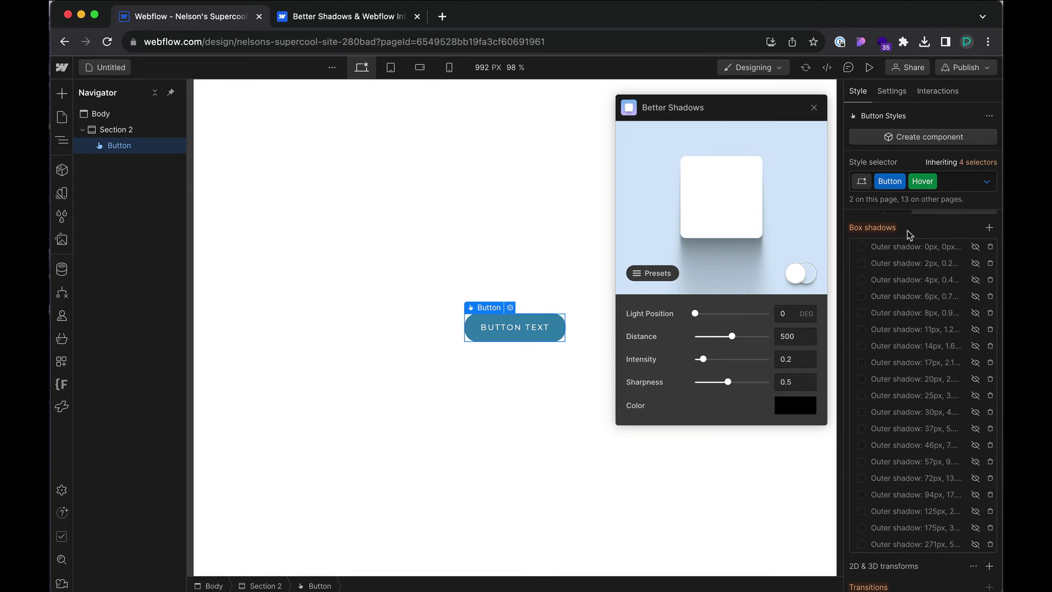
{"action": "left_click", "coordinate": [972, 246]}
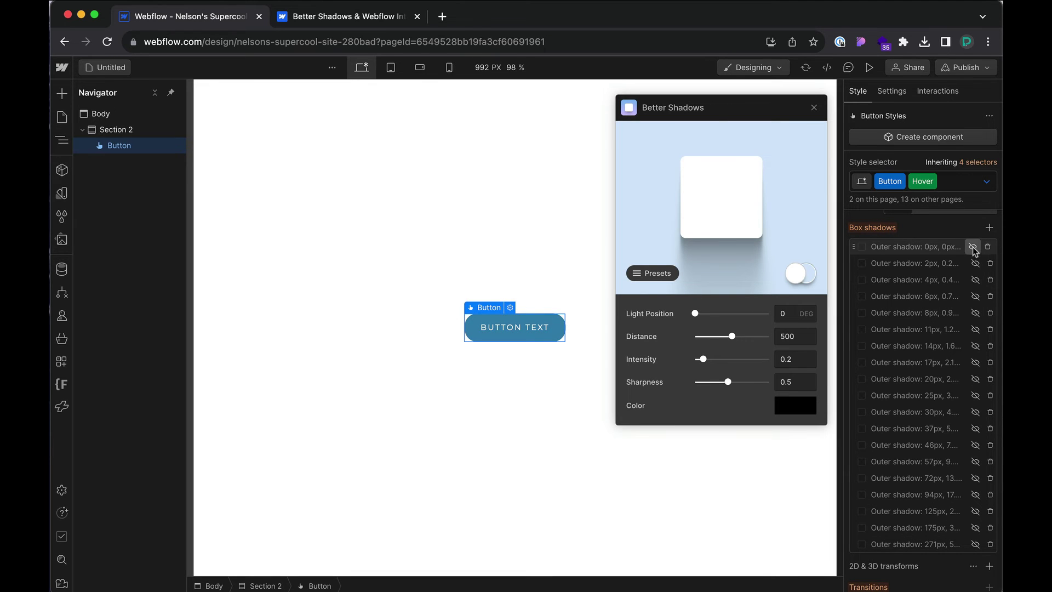
{"action": "left_click", "coordinate": [973, 263]}
{"action": "left_click", "coordinate": [974, 279]}
{"action": "left_click", "coordinate": [974, 295]}
{"action": "left_click", "coordinate": [974, 312]}
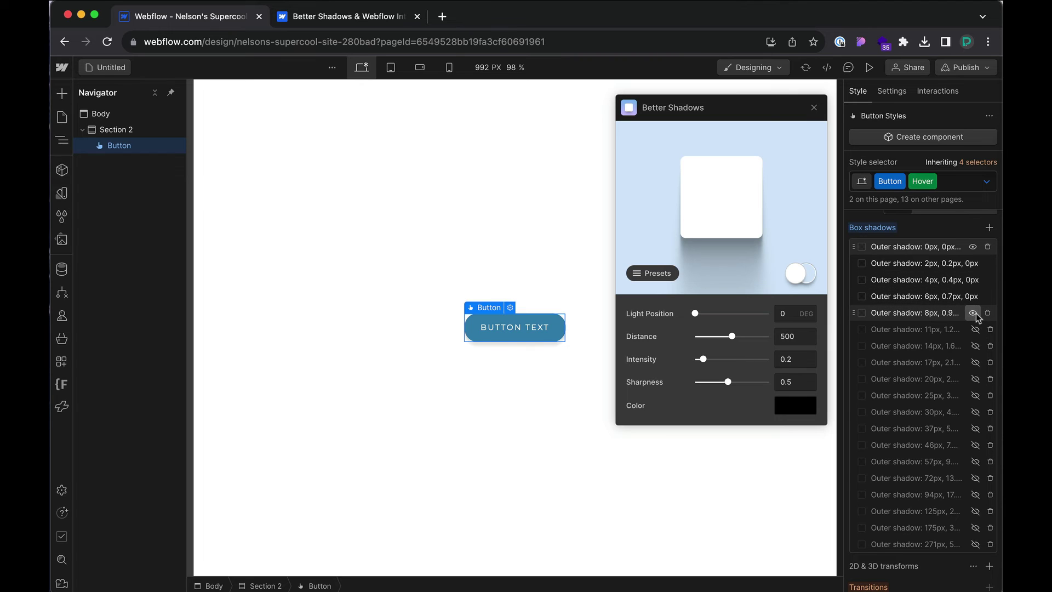
{"action": "left_click", "coordinate": [974, 329]}
{"action": "left_click", "coordinate": [974, 346]}
{"action": "left_click", "coordinate": [975, 362]}
{"action": "left_click", "coordinate": [974, 379]}
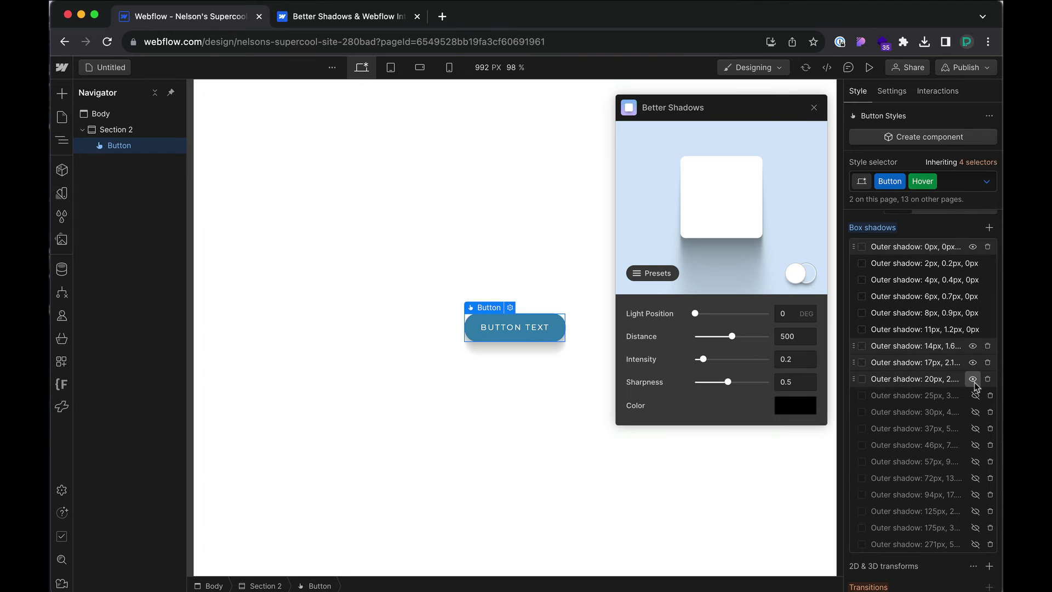
{"action": "left_click", "coordinate": [975, 395]}
{"action": "left_click", "coordinate": [974, 412]}
{"action": "left_click", "coordinate": [974, 429]}
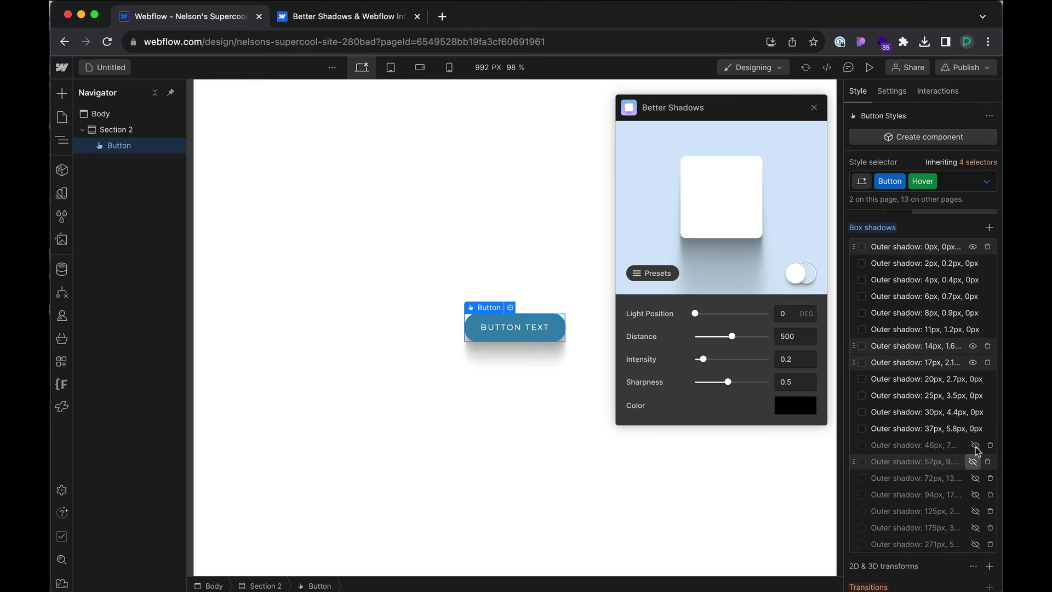
{"action": "left_click", "coordinate": [974, 445]}
{"action": "left_click", "coordinate": [974, 461]}
{"action": "left_click", "coordinate": [975, 477]}
{"action": "left_click", "coordinate": [975, 494]}
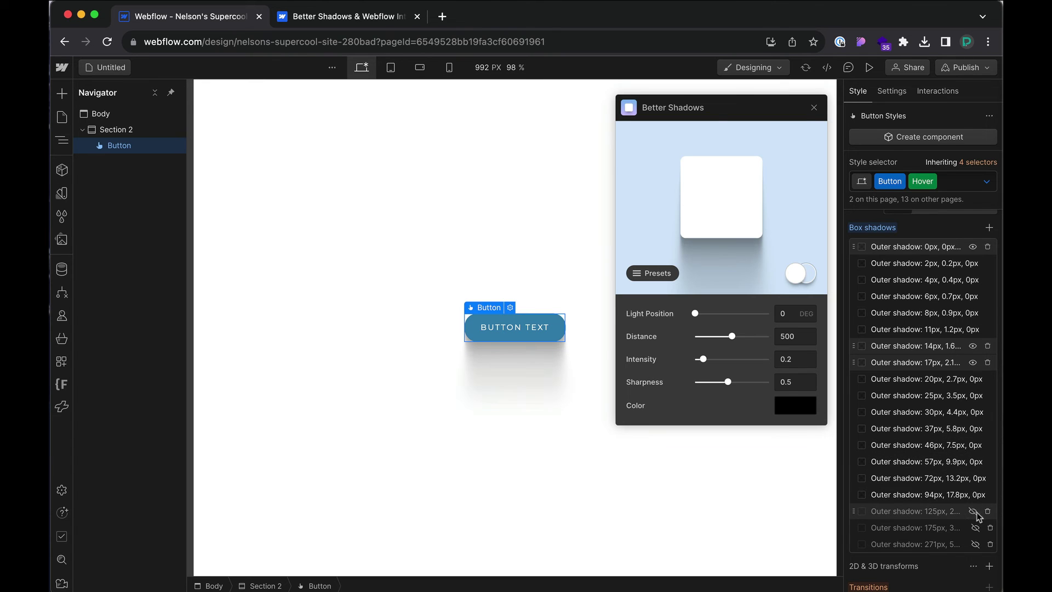
{"action": "left_click", "coordinate": [974, 511]}
{"action": "left_click", "coordinate": [973, 527]}
{"action": "left_click", "coordinate": [975, 543]}
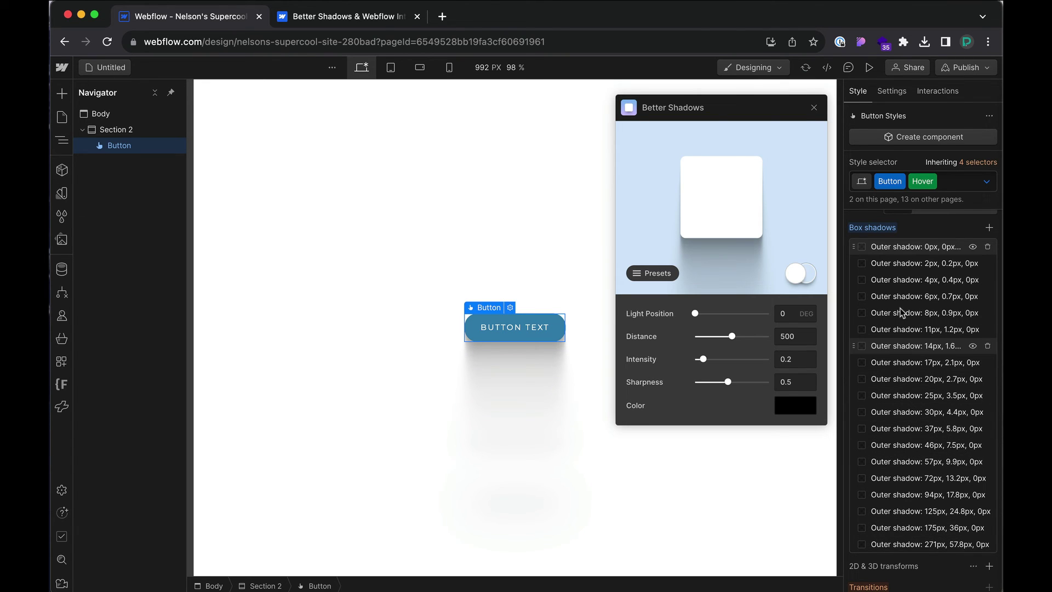
{"action": "left_click", "coordinate": [986, 181]}
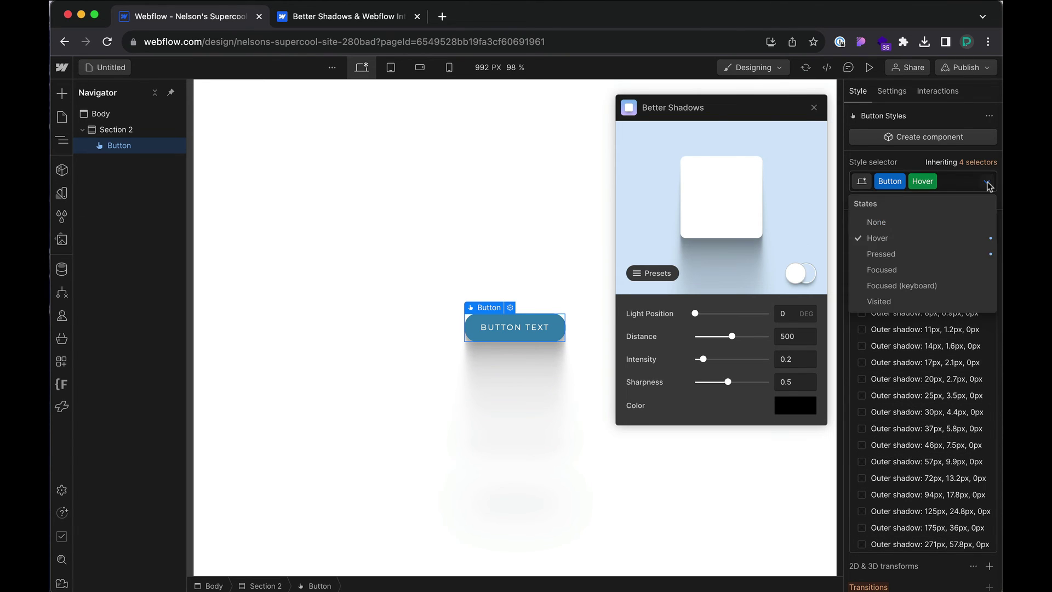
- Set the state back to None, deselect the Button, and preview the page to confirm it sits flat
{"action": "left_click", "coordinate": [899, 224]}
{"action": "left_click", "coordinate": [198, 94]}
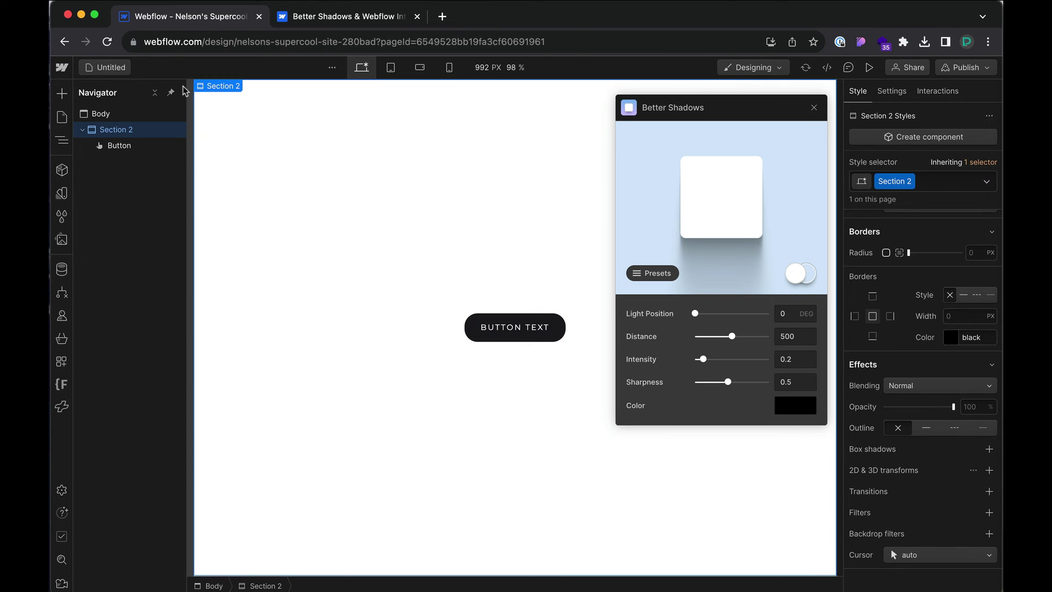
{"action": "left_click", "coordinate": [869, 66]}
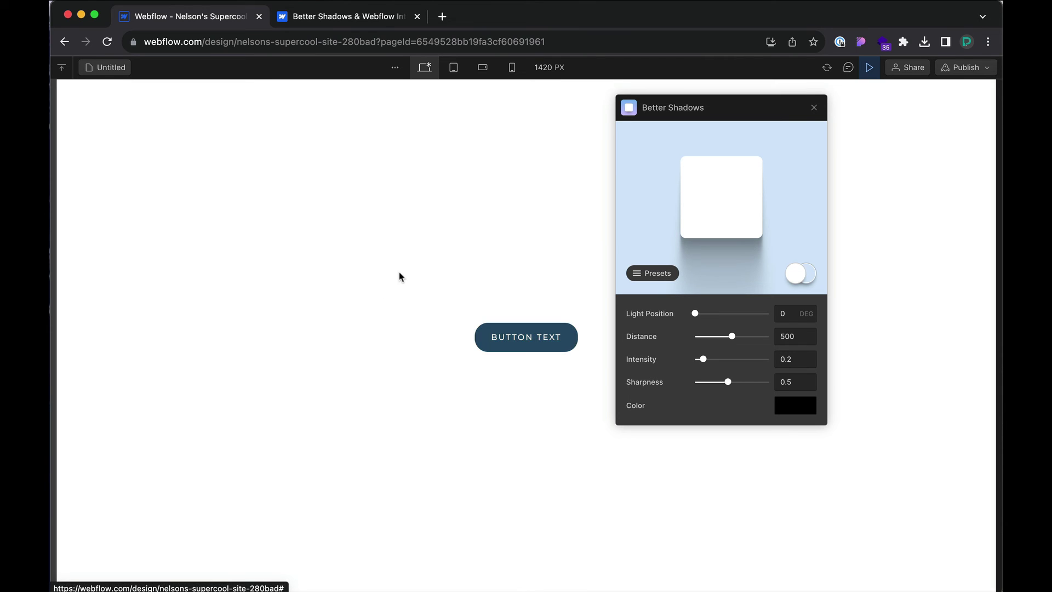
{"action": "left_click", "coordinate": [869, 68]}
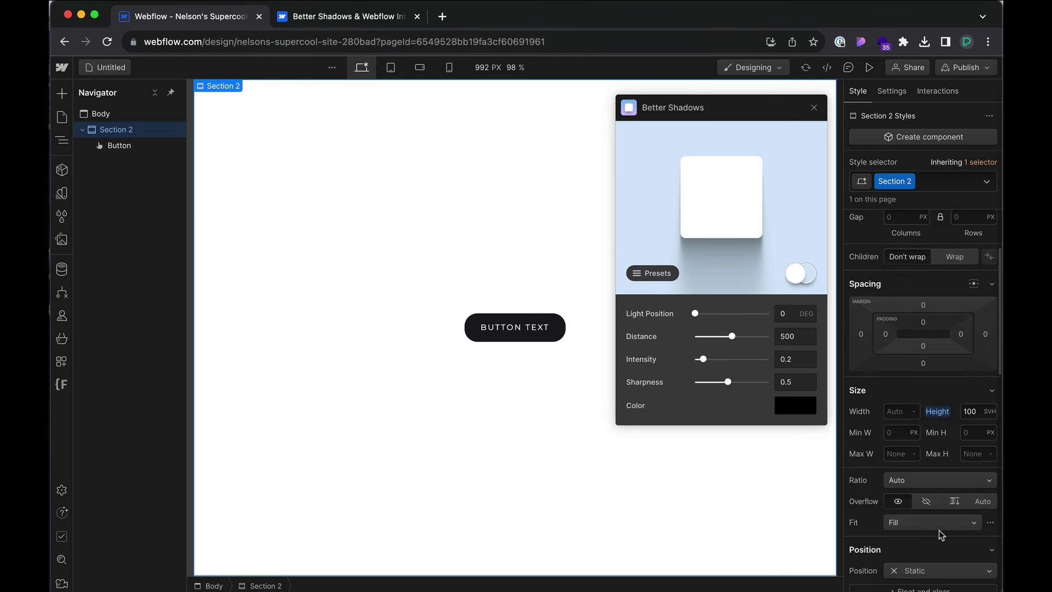
- Select the Button and add a new 200ms transition animating Box Shadow
{"action": "scroll", "coordinate": [940, 512], "scroll_direction": "down", "scroll_amount": 10}
{"action": "left_click", "coordinate": [544, 339]}
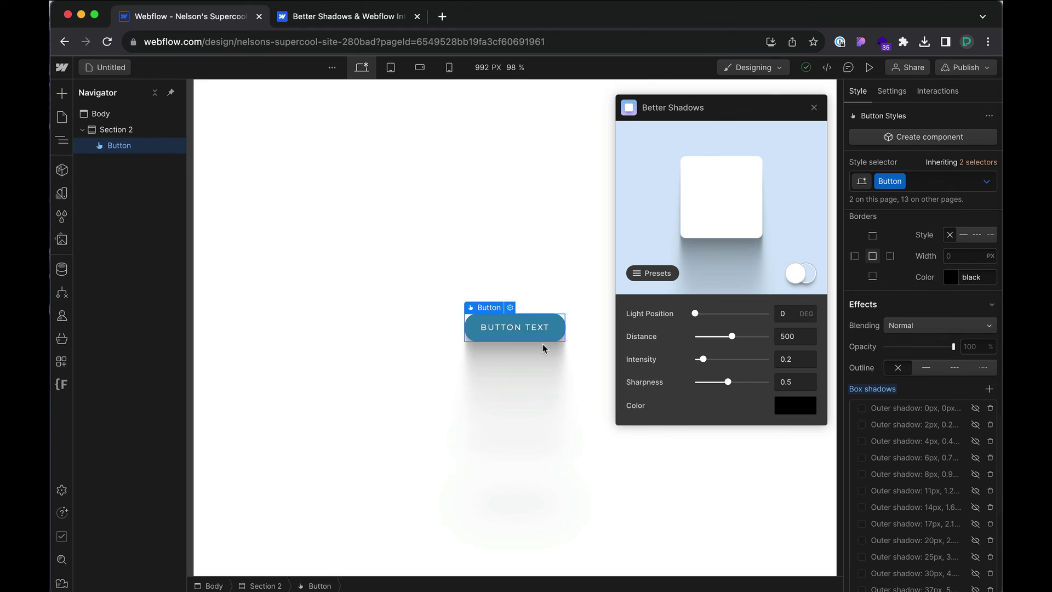
{"action": "scroll", "coordinate": [876, 482], "scroll_direction": "down", "scroll_amount": 5}
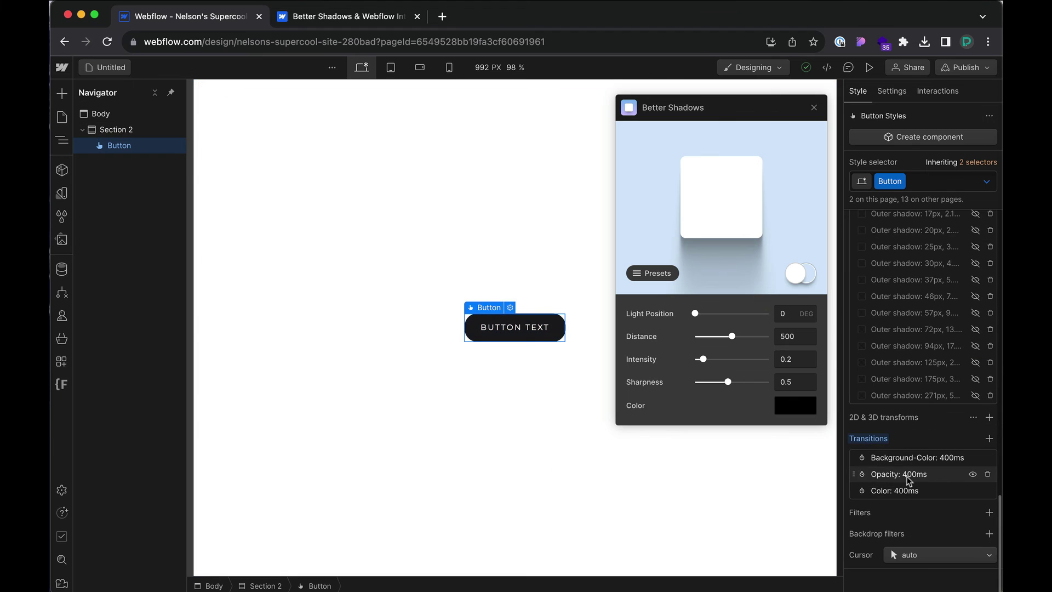
{"action": "left_click", "coordinate": [988, 441]}
{"action": "left_click", "coordinate": [926, 482]}
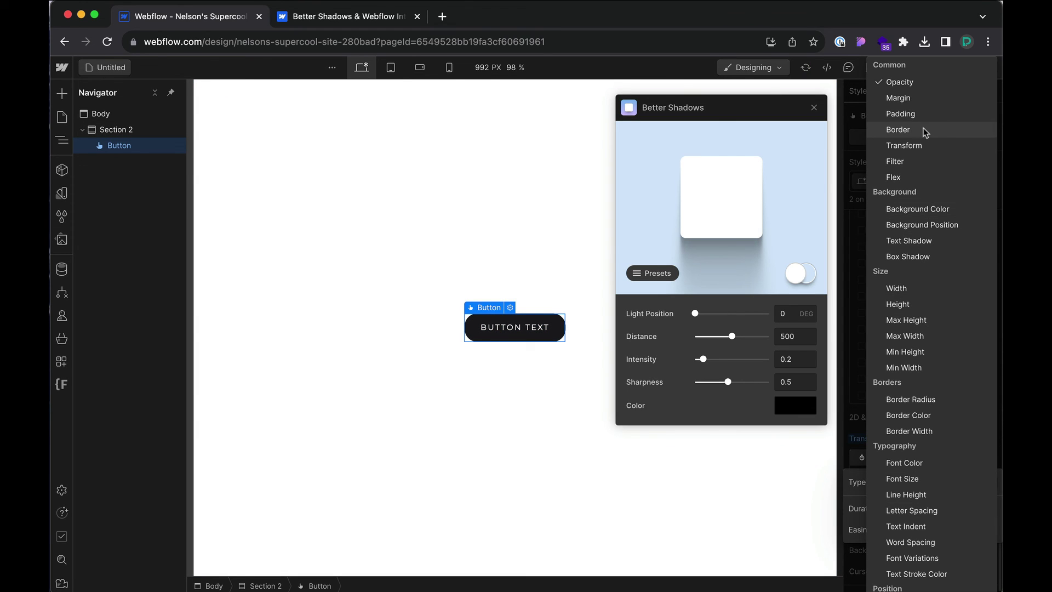
{"action": "left_click", "coordinate": [909, 256]}
{"action": "left_click", "coordinate": [937, 274]}
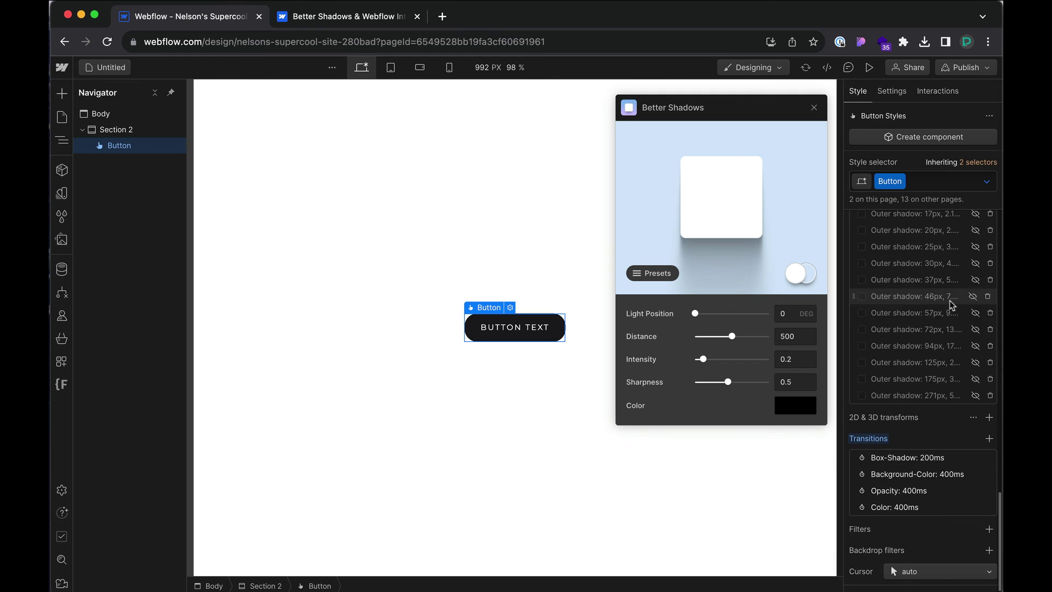
- Enter Preview to test the Button's hover shadow
{"action": "left_click", "coordinate": [869, 67]}
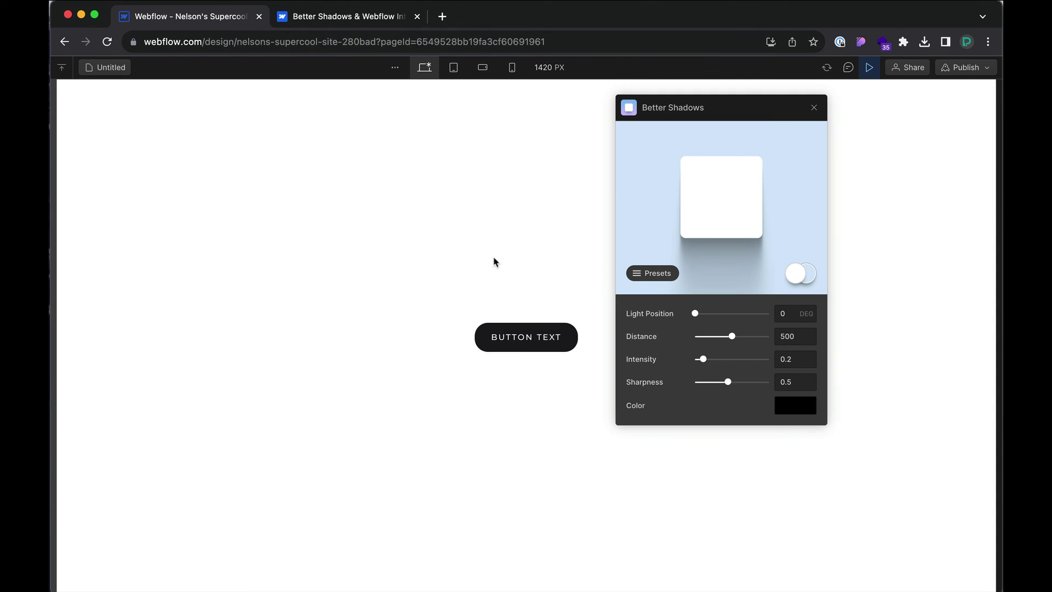